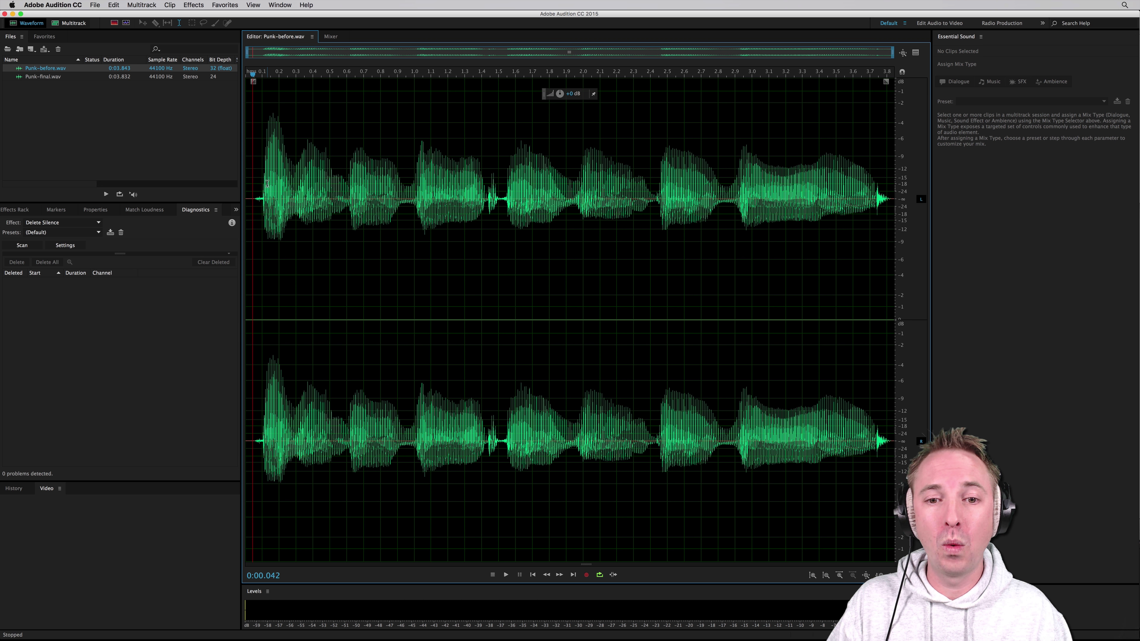
Step: Switch to Melodyne and create a new empty project
key("super+Tab")
key("super+Tab")
key("super+Tab")
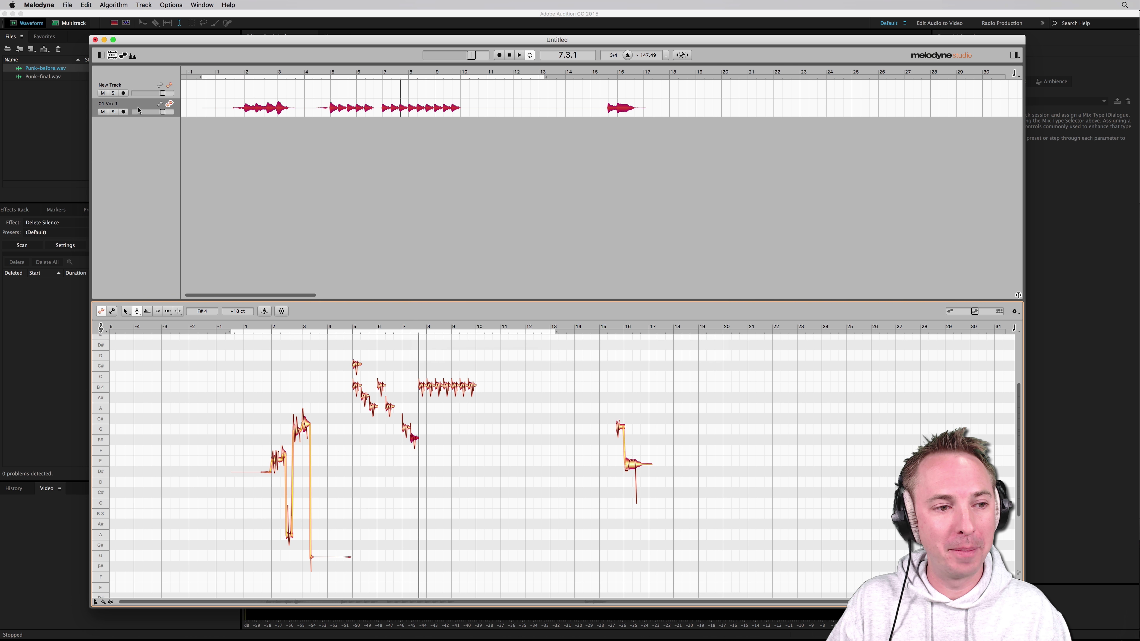
left_click(67, 5)
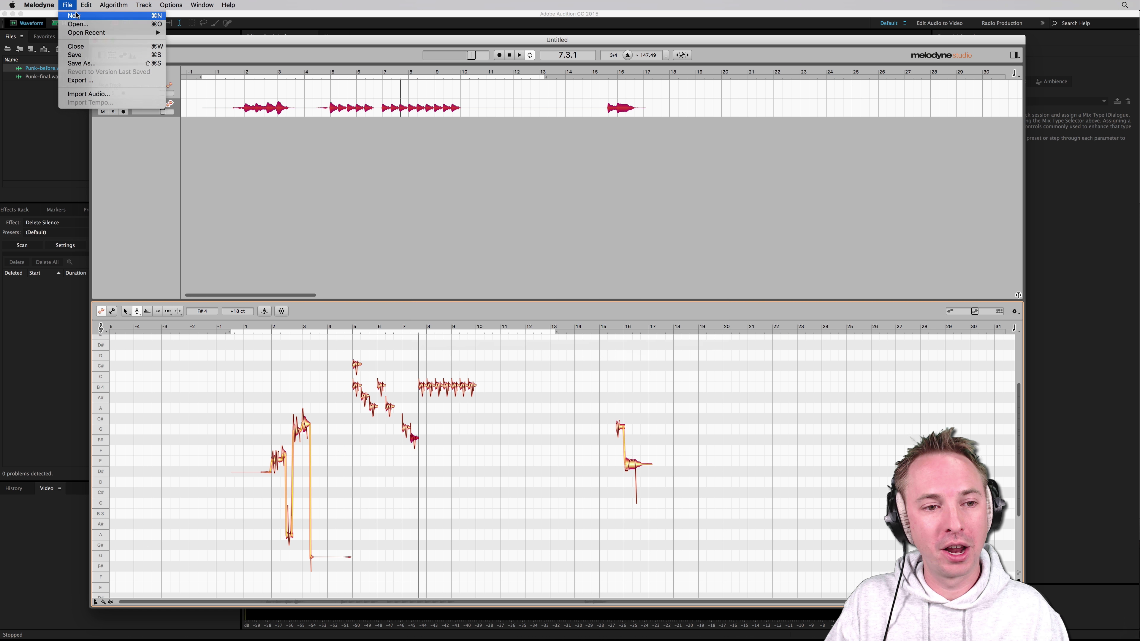
left_click(75, 15)
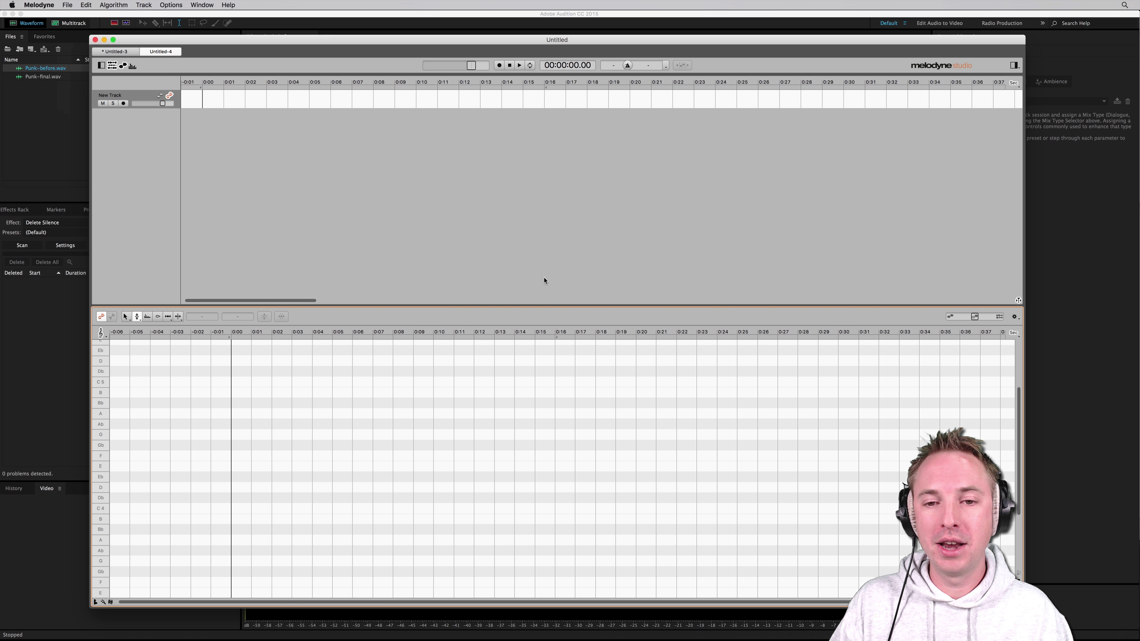
Step: Bring Punk-before.wav from the Punked folder in Finder into the new Melodyne project as its own track and show its notes
key("super+Tab")
key("super+Tab")
key("super+Tab")
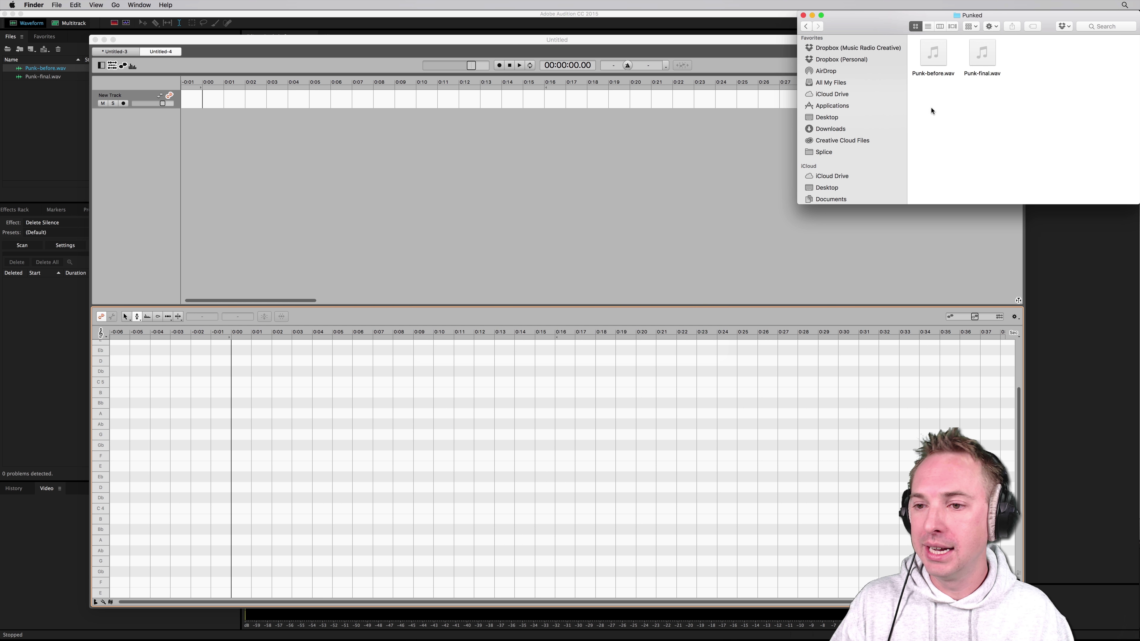
left_click_drag(944, 57, 222, 122)
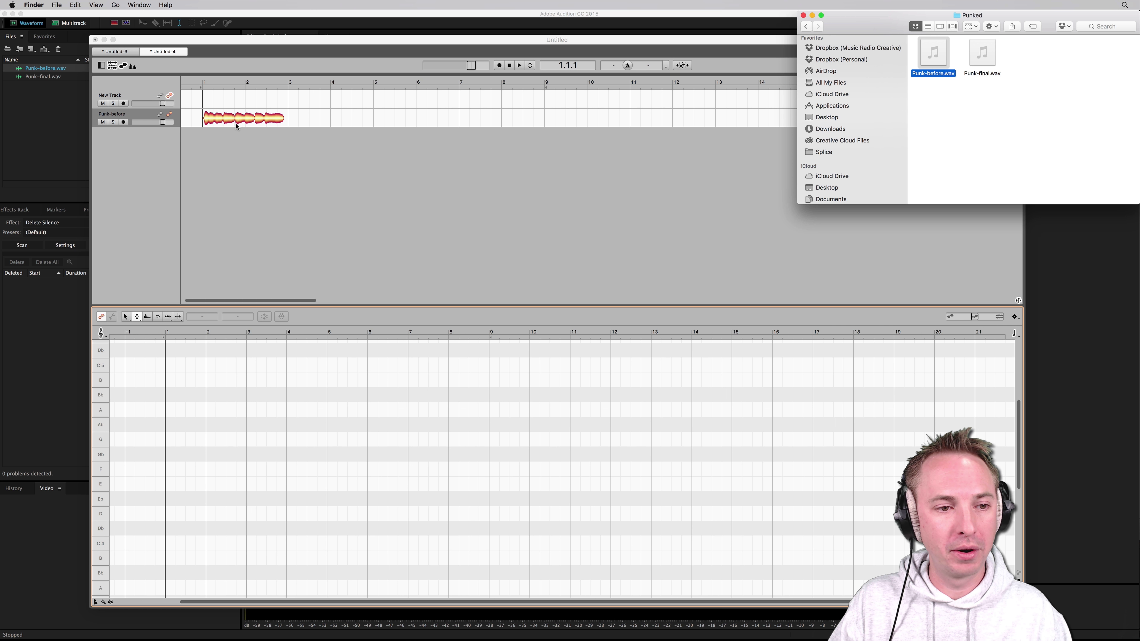
left_click(216, 121)
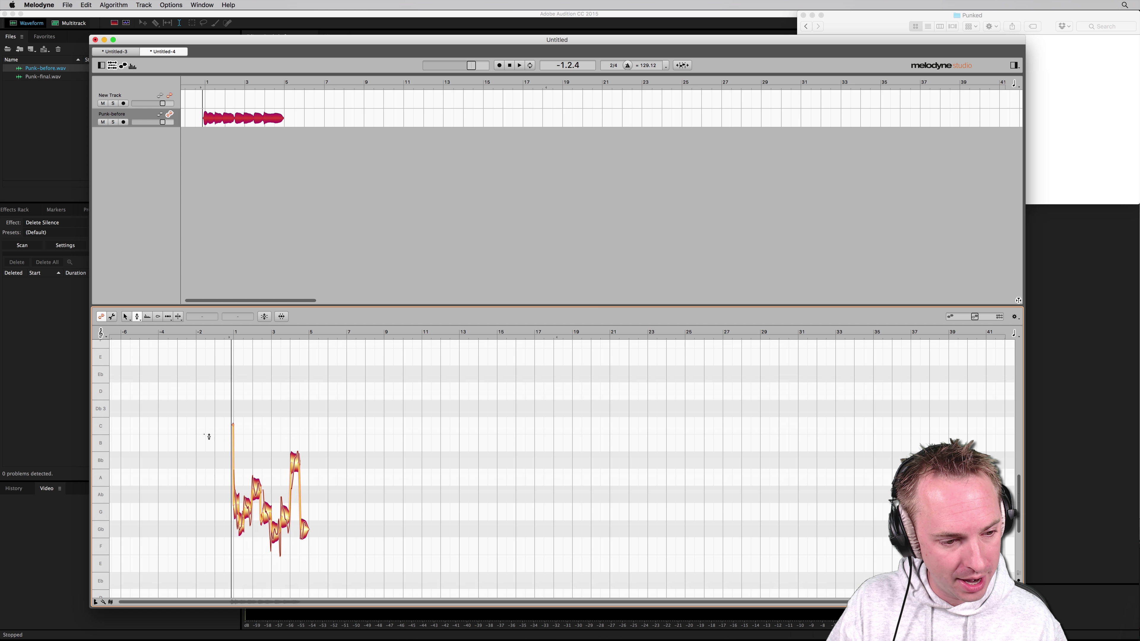
Step: Select all notes of the Punk-before track and raise them together by one octave
left_click_drag(209, 437, 273, 442)
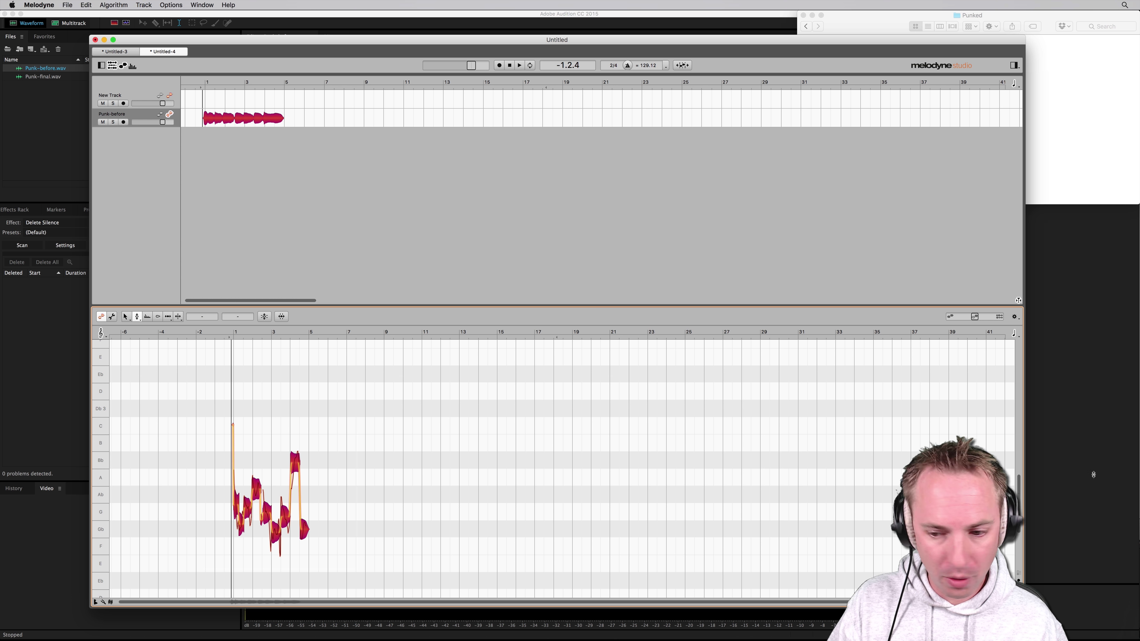
scroll(485, 550, "up", 4)
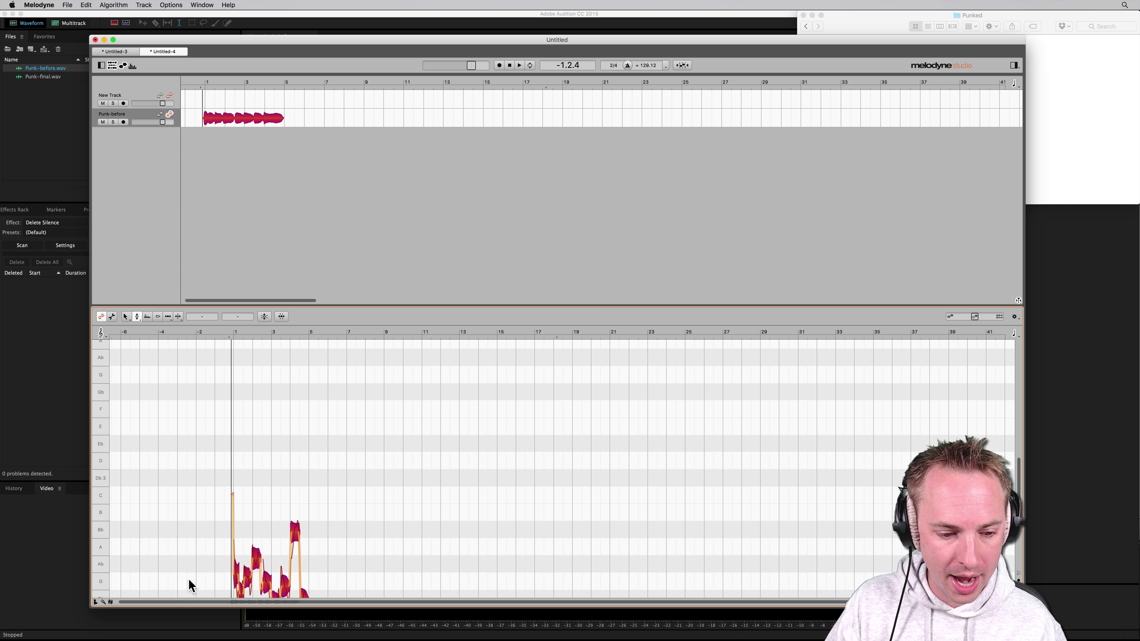
left_click_drag(236, 570, 246, 371)
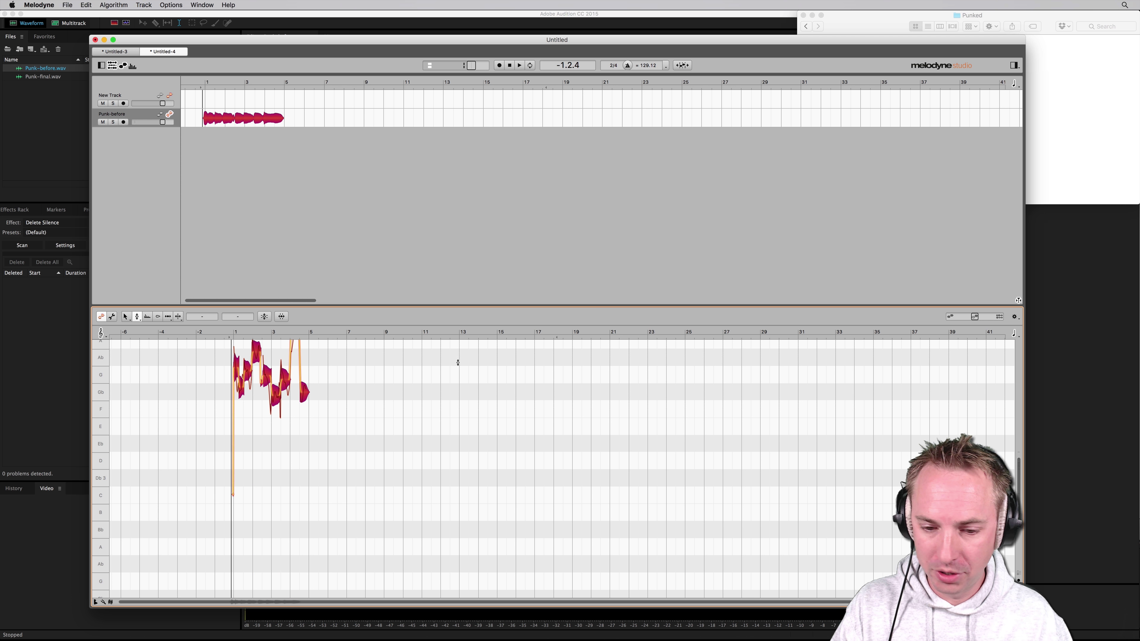
Step: Raise the second-to-last note to B 3 and the last note to G 3, and play back the melody
left_click(264, 371)
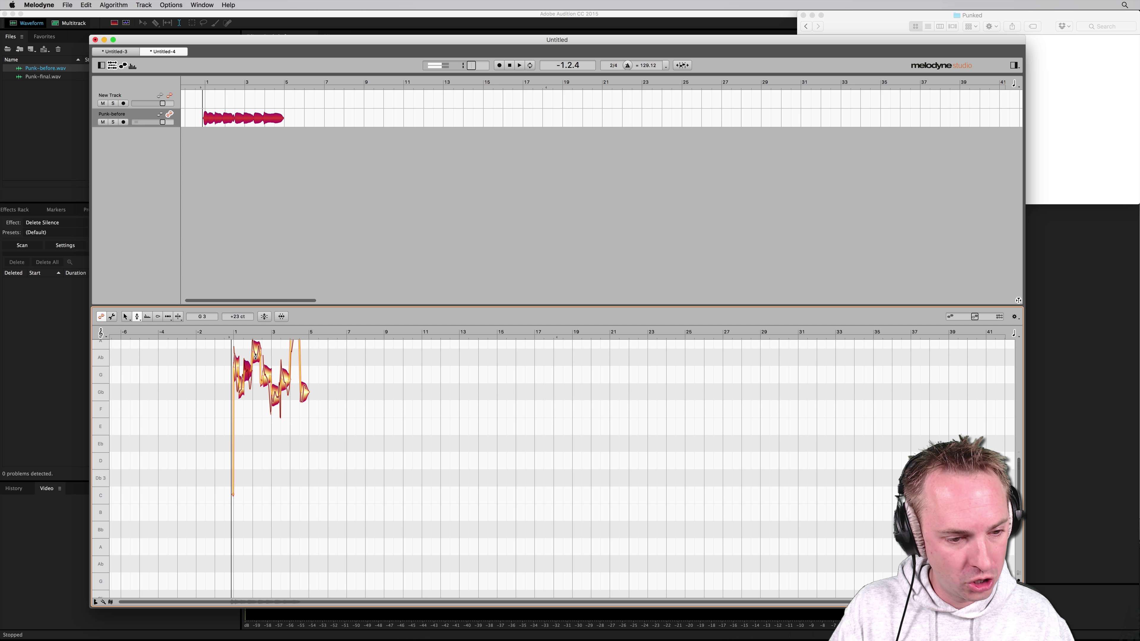
scroll(292, 406, "up", 3)
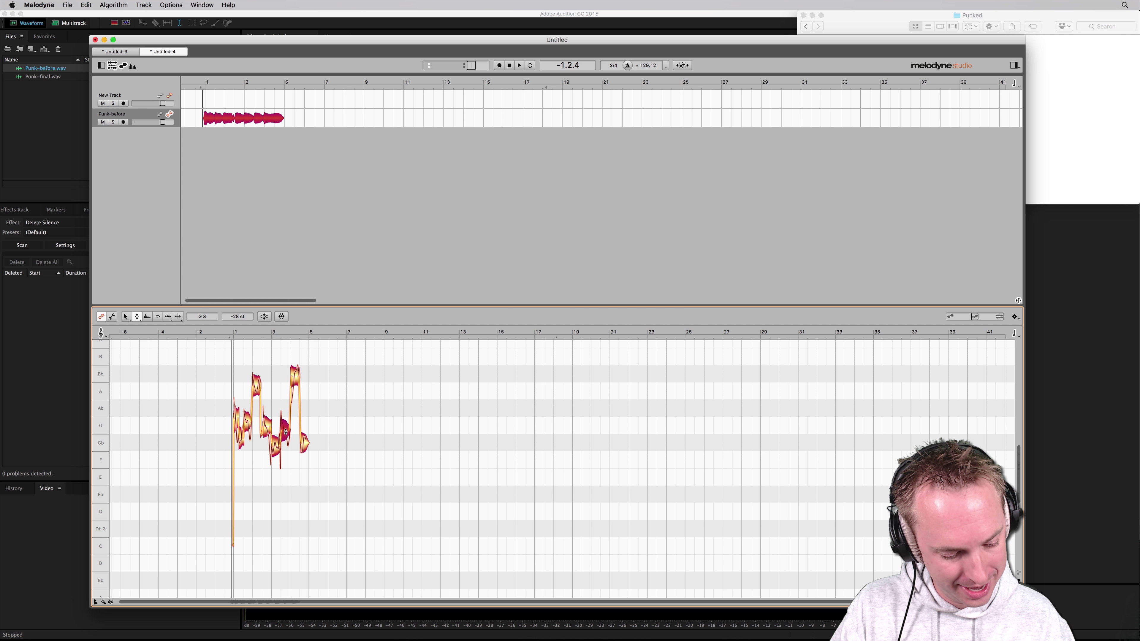
left_click_drag(295, 377, 296, 361)
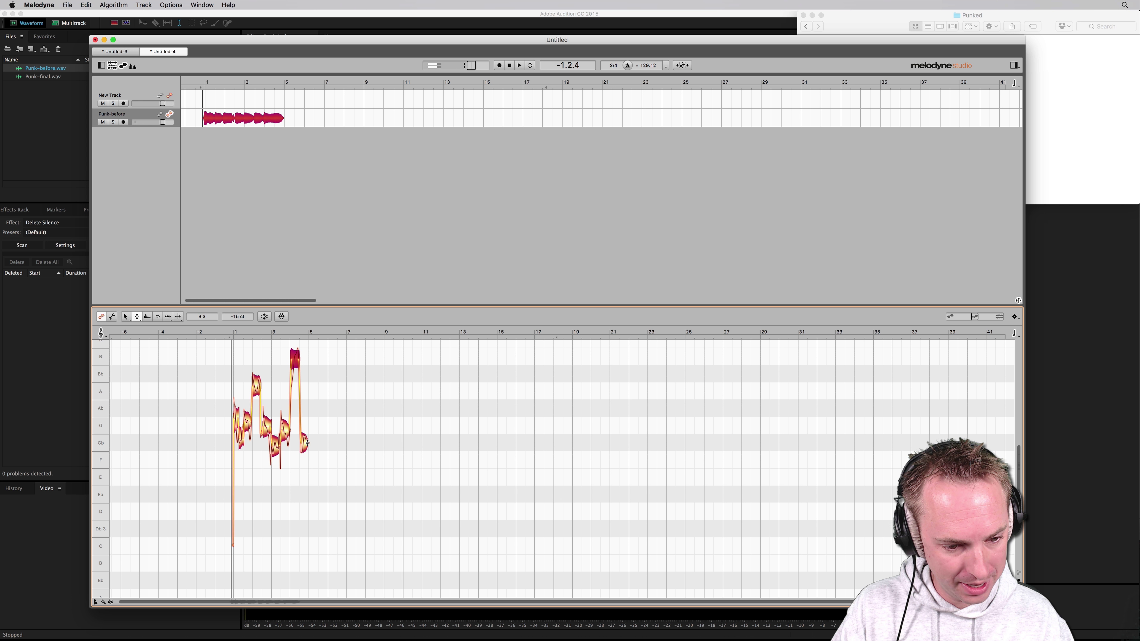
left_click_drag(305, 443, 305, 426)
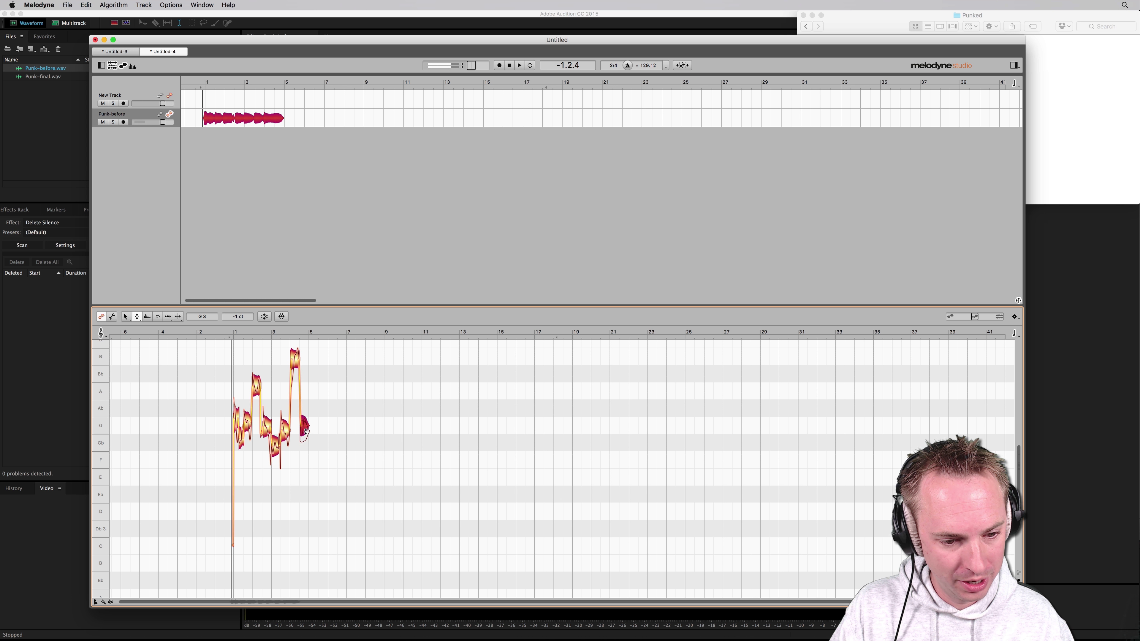
left_click(519, 66)
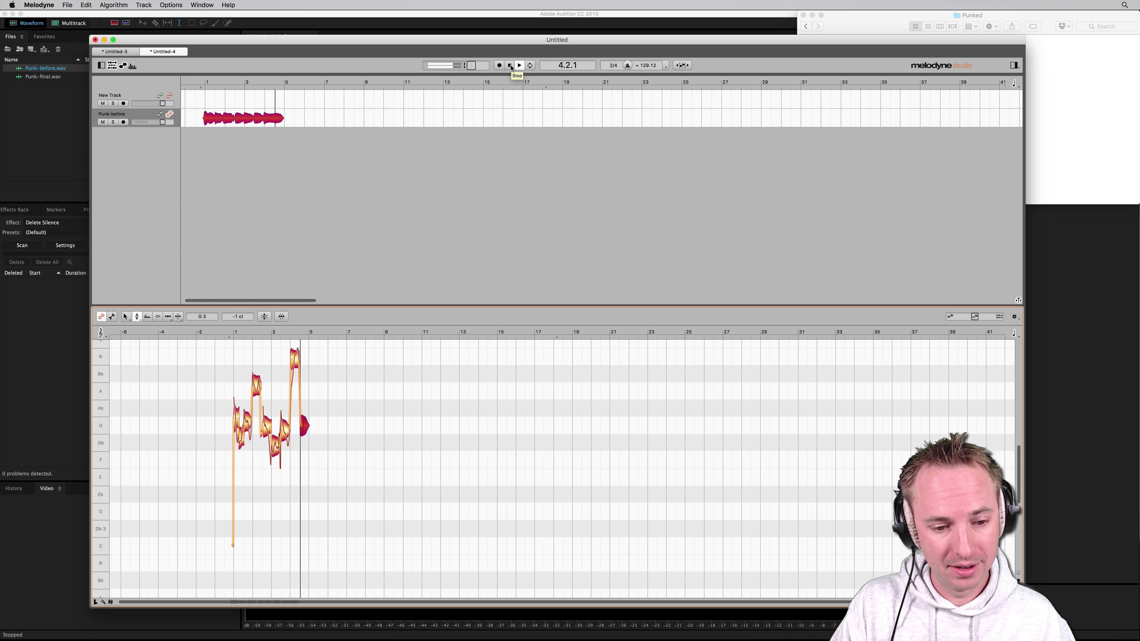
left_click(511, 67)
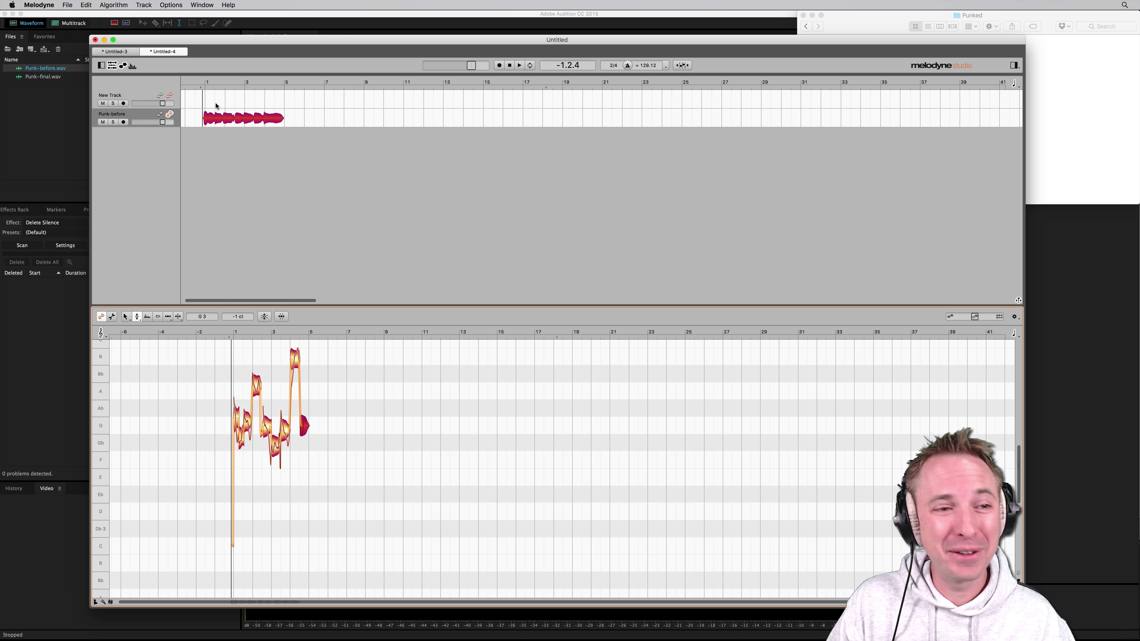
Step: Try to export the tuned audio as a 44.100 kHz, 24-bit WAV into the Punked folder
left_click(68, 5)
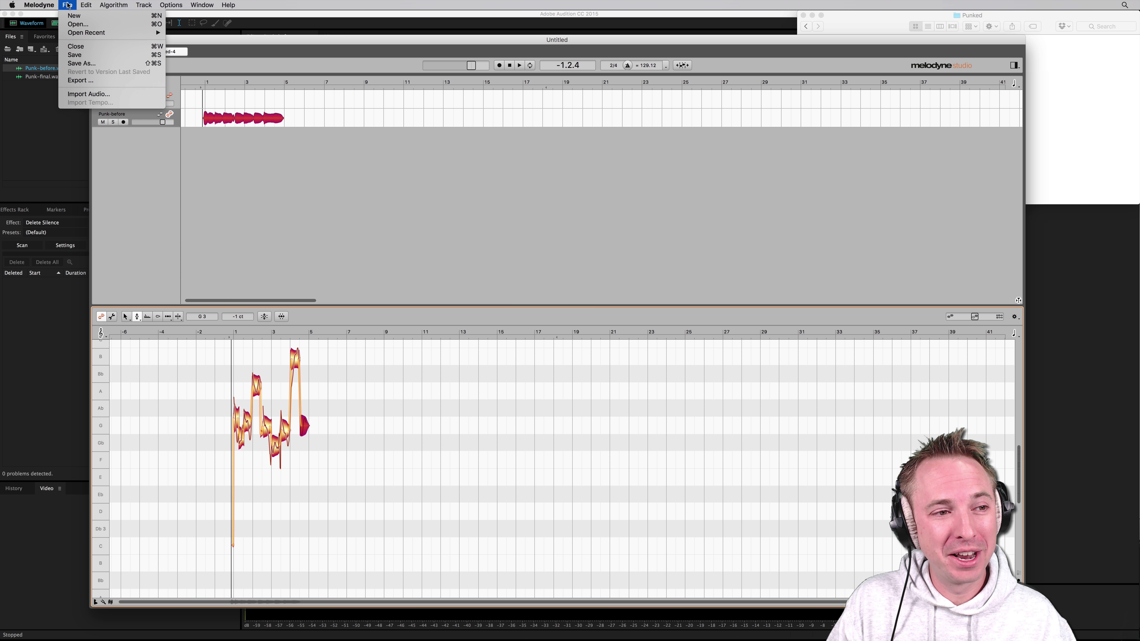
left_click(96, 82)
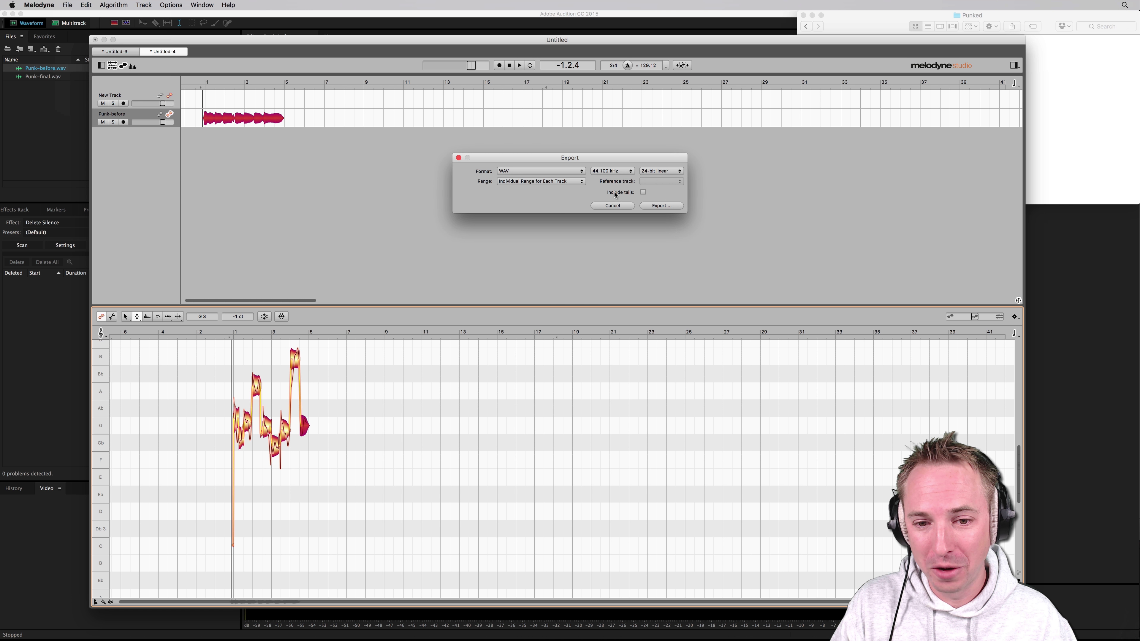
left_click(656, 205)
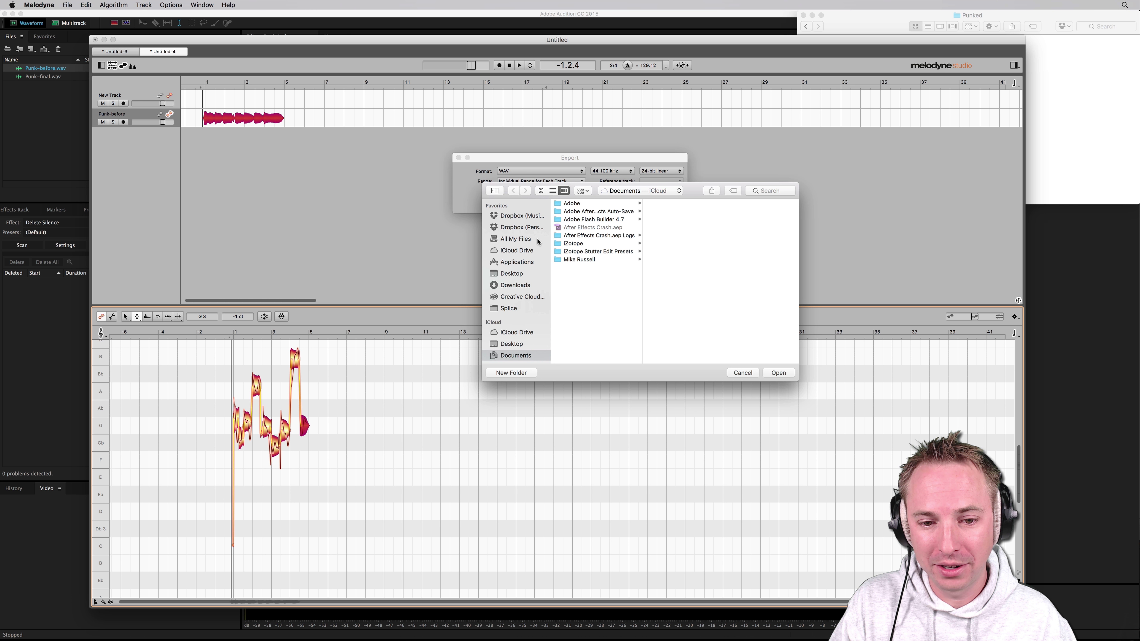
left_click(583, 260)
left_click(671, 251)
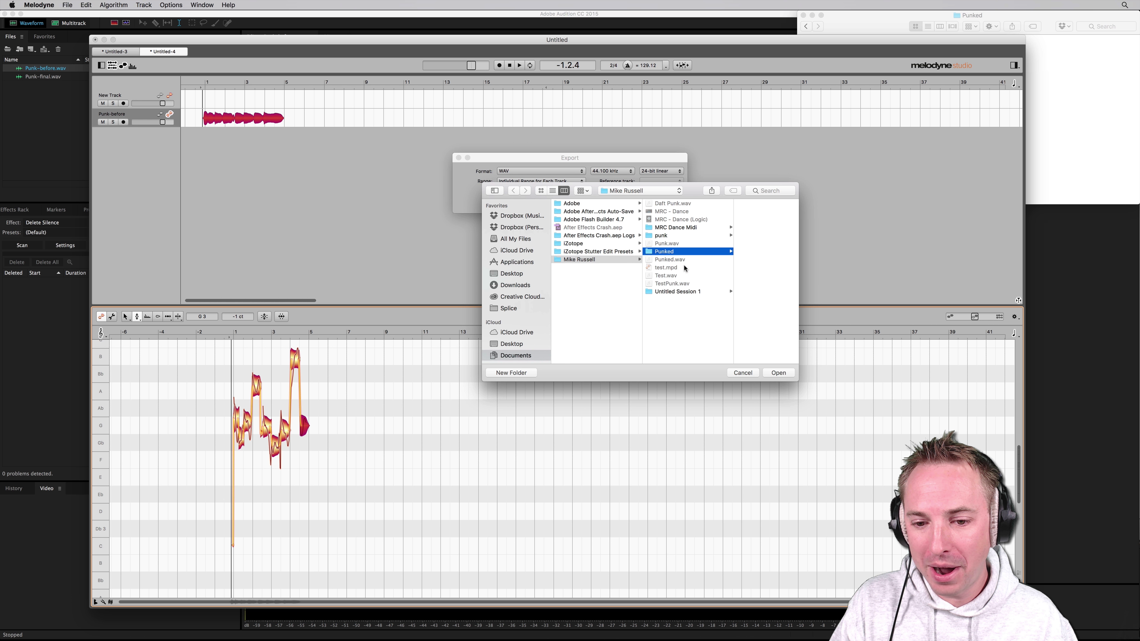
left_click(774, 372)
left_click(647, 239)
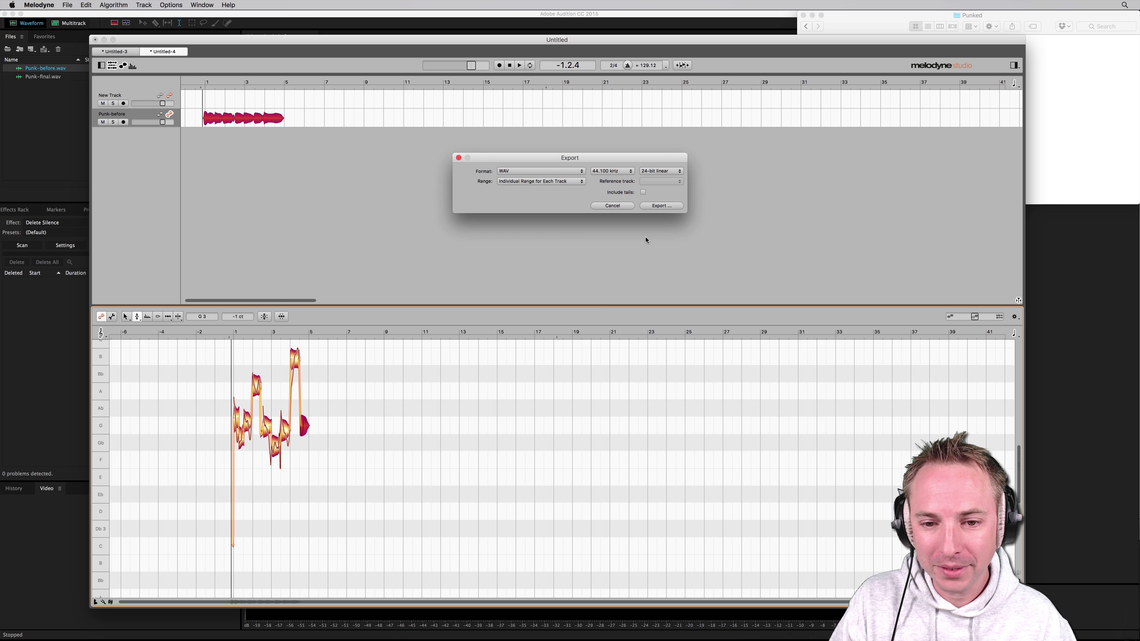
Step: Export the tuned audio as WAV into a new folder named Done inside the Punked folder
left_click(661, 206)
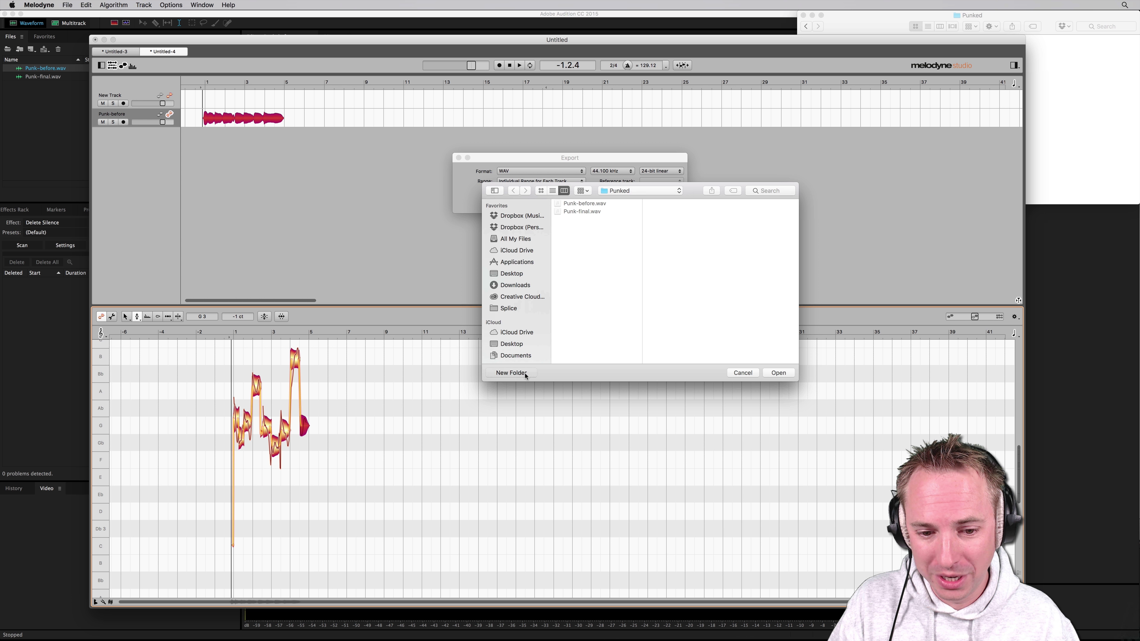
left_click(525, 373)
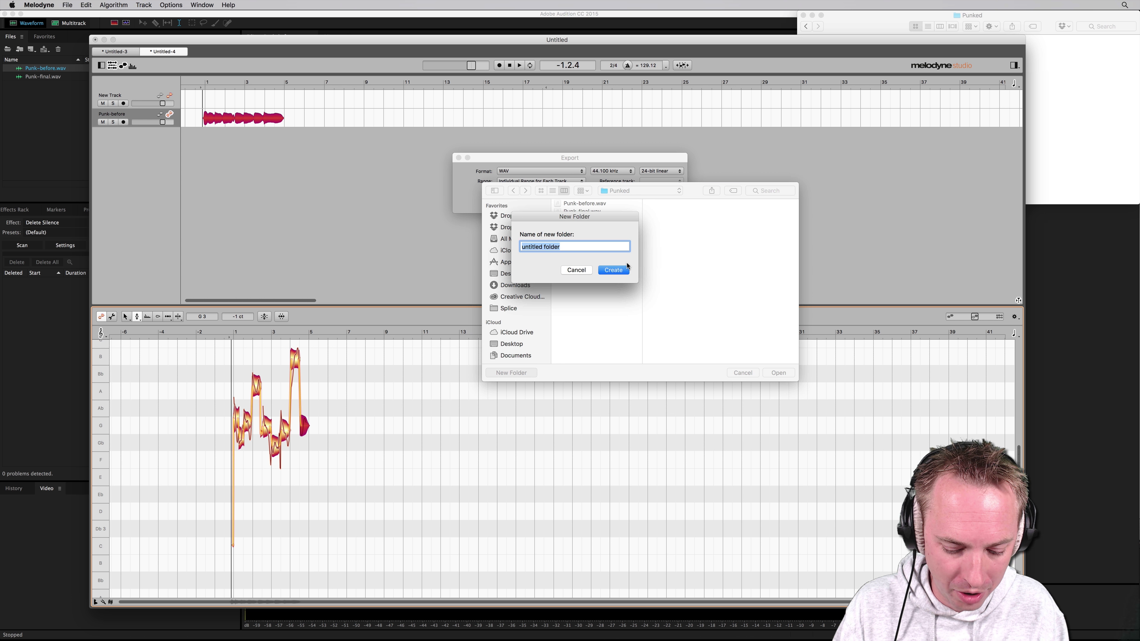
type("Done")
key("Return")
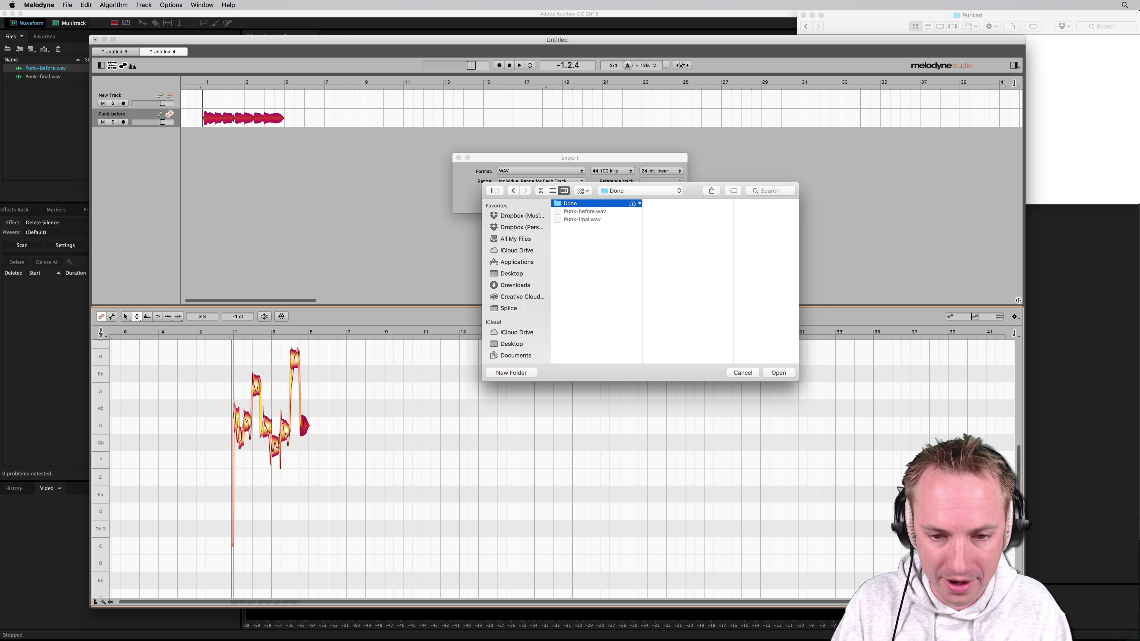
left_click(779, 377)
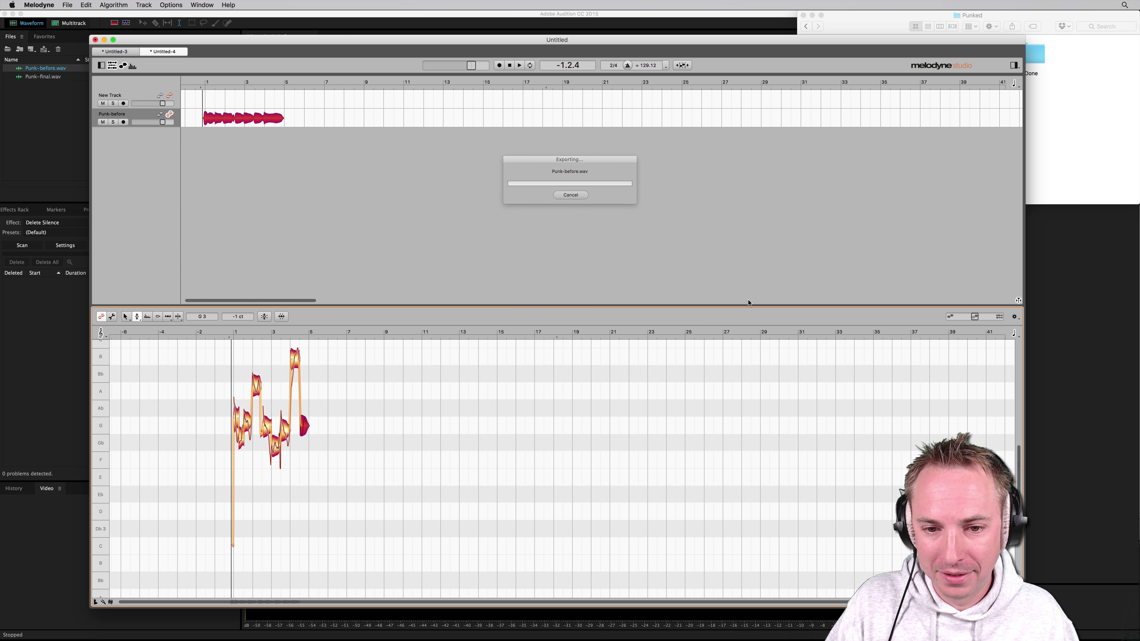
Step: Open the Done folder in Finder and rename the exported Punk-before.wav to Punk-tuned.wav
left_click(1034, 79)
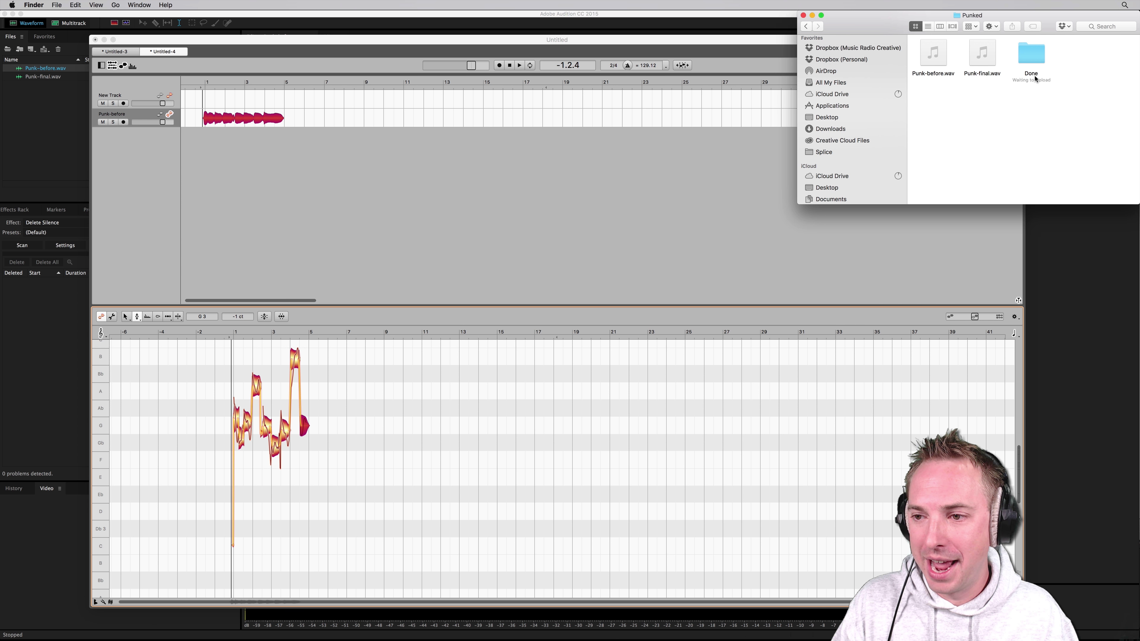
double_click(1028, 59)
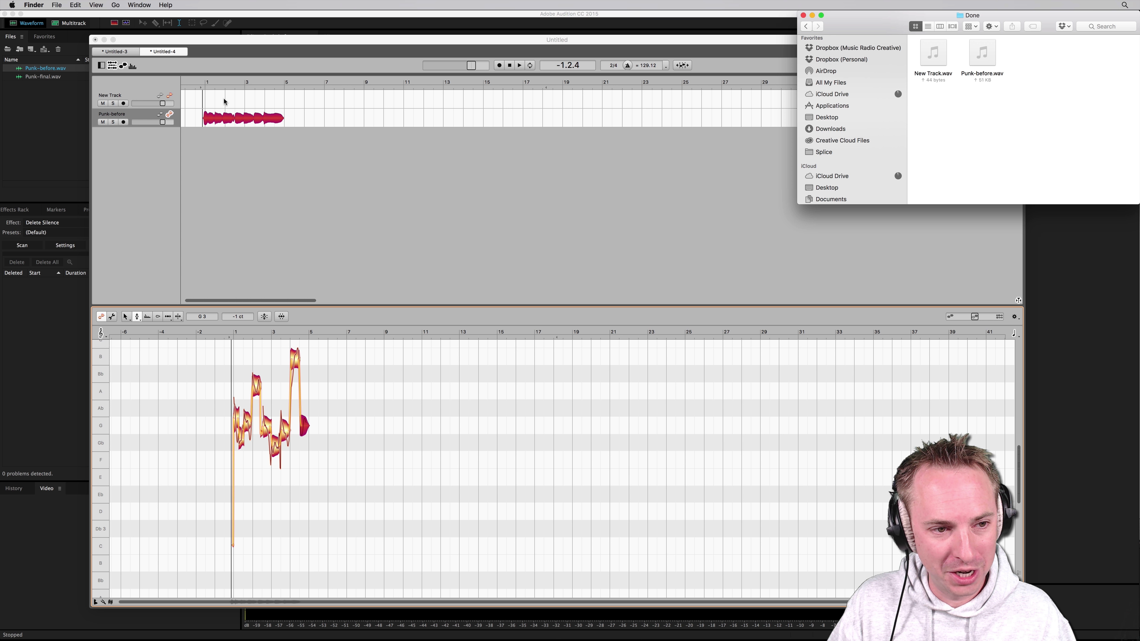
mouse_move(989, 61)
left_mouse_down()
mouse_move(714, 94)
mouse_move(732, 132)
mouse_move(989, 67)
left_mouse_up()
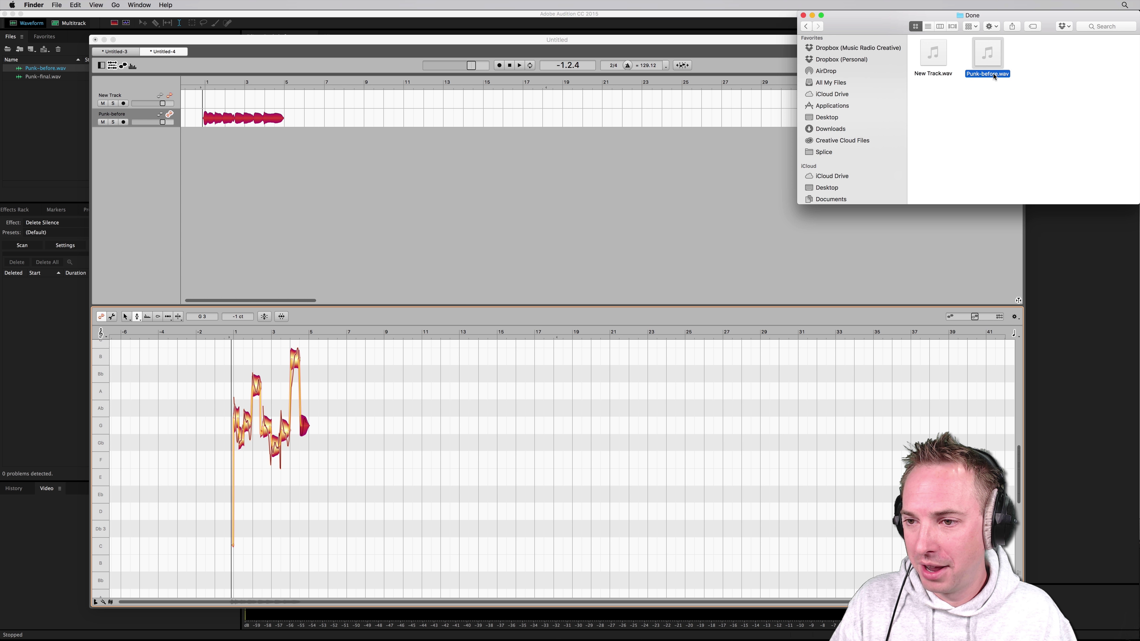
left_click(988, 73)
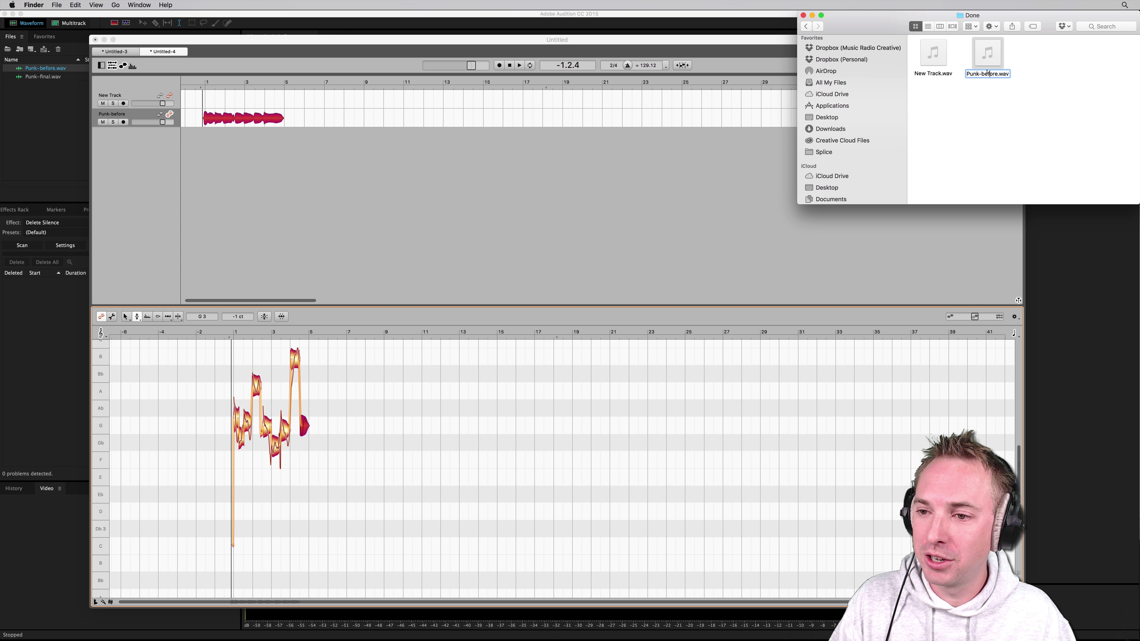
double_click(990, 74)
type("tunes")
key("BackSpace")
type("d")
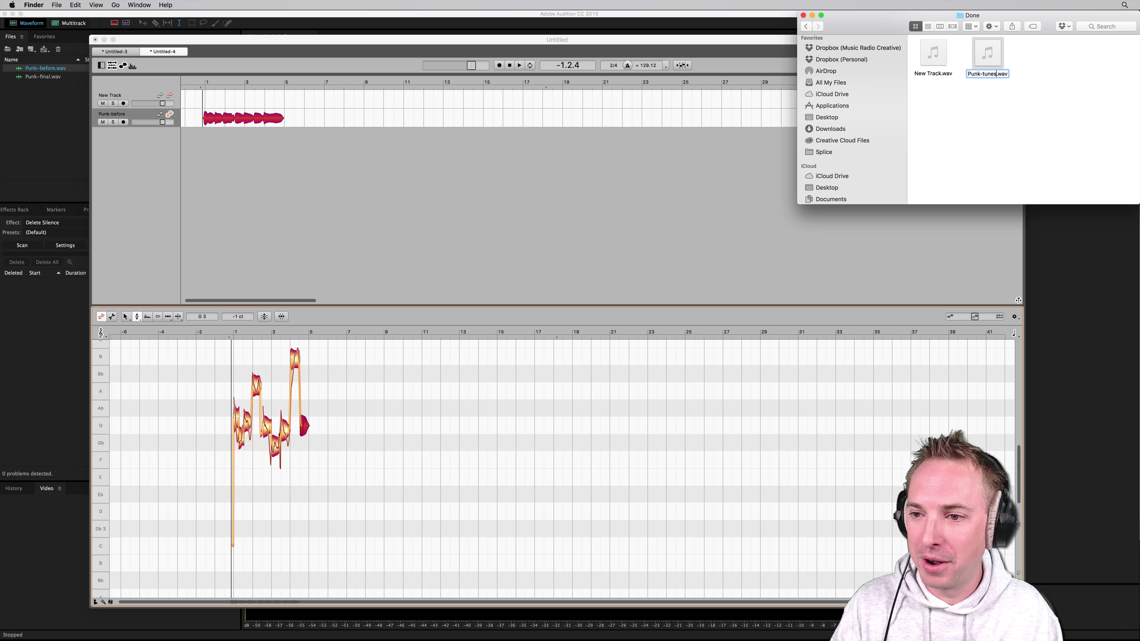
key("Return")
Step: Import Punk-tuned.wav from Finder into Adobe Audition's file list, open it in the waveform editor and play it
left_click_drag(987, 54, 53, 87)
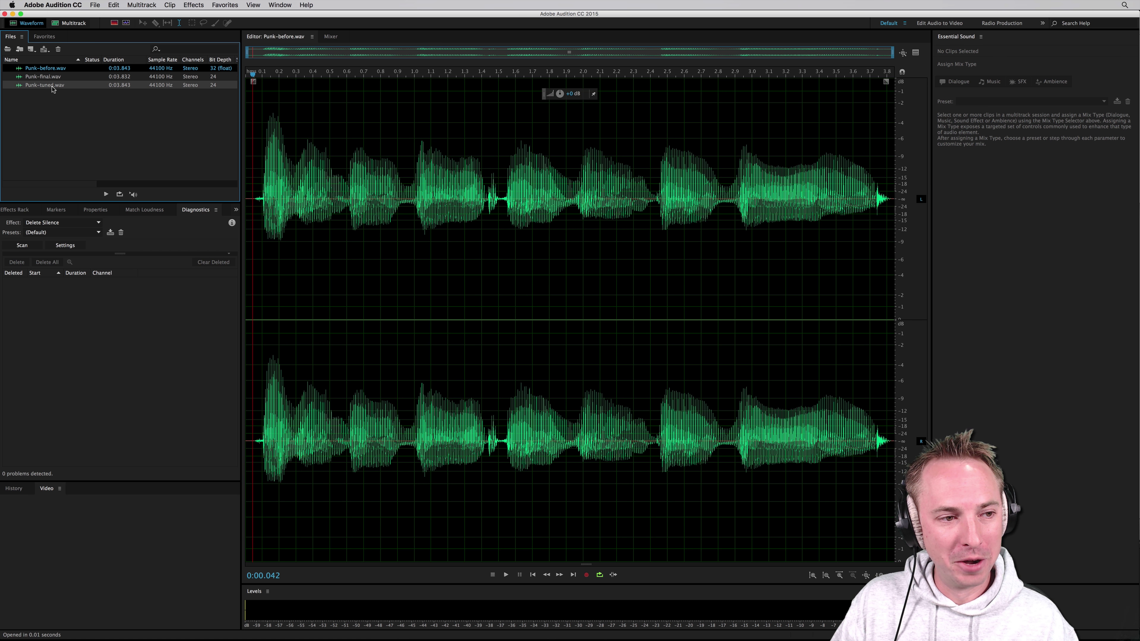
double_click(53, 86)
key("space")
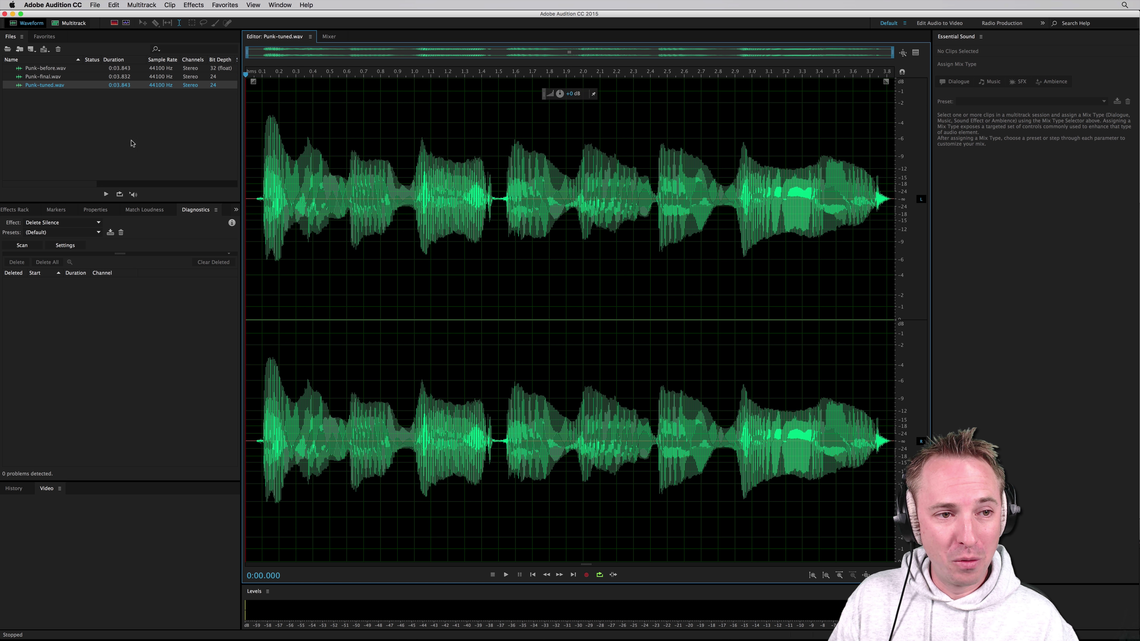
Step: Open the iZotope VocalSynth VST 3 effect for the Punk-tuned.wav audio
left_click(193, 5)
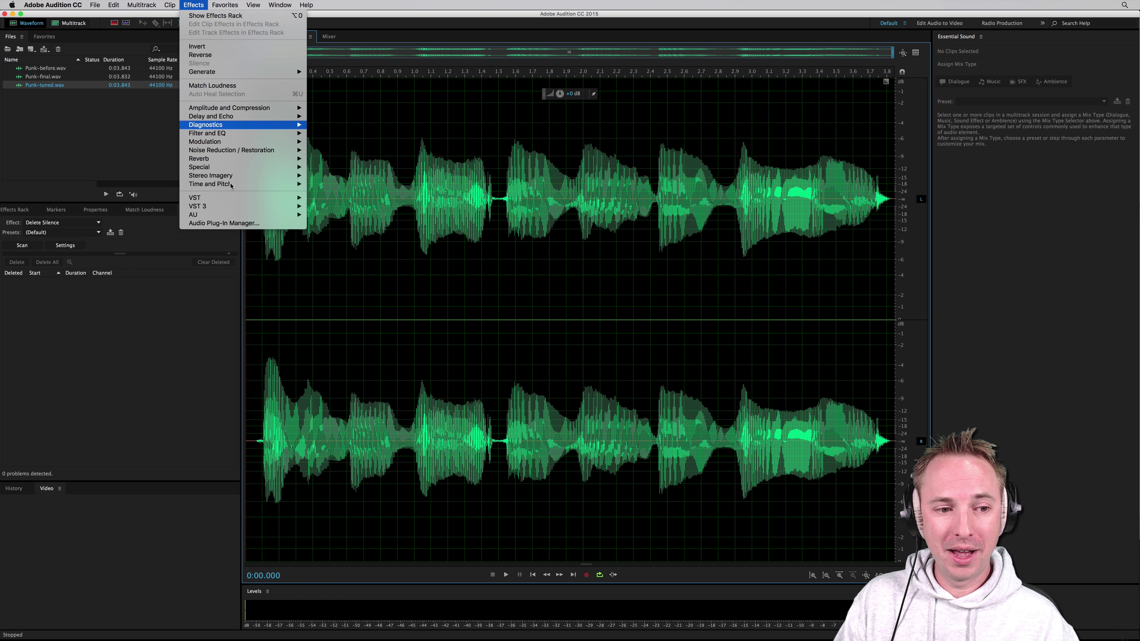
mouse_move(256, 207)
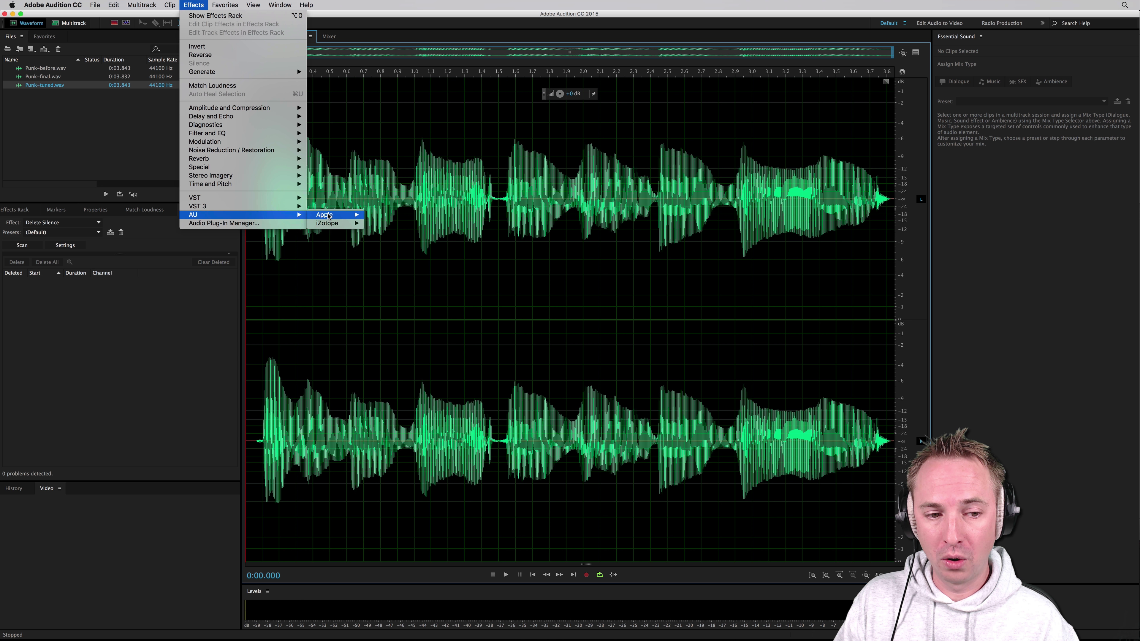
mouse_move(331, 207)
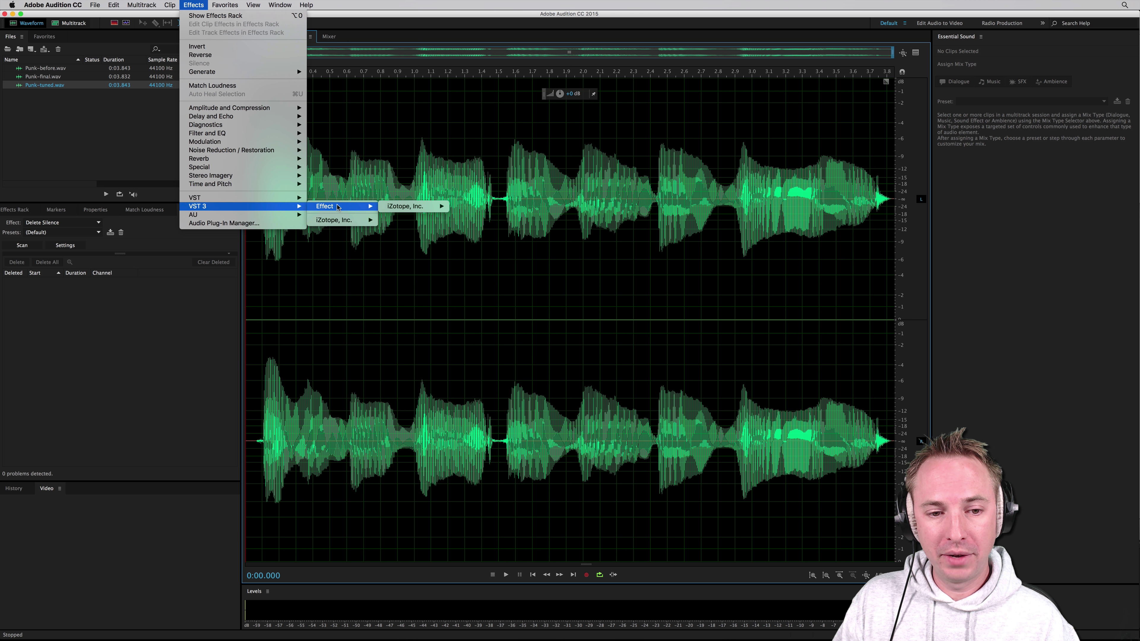
mouse_move(417, 207)
left_click(471, 207)
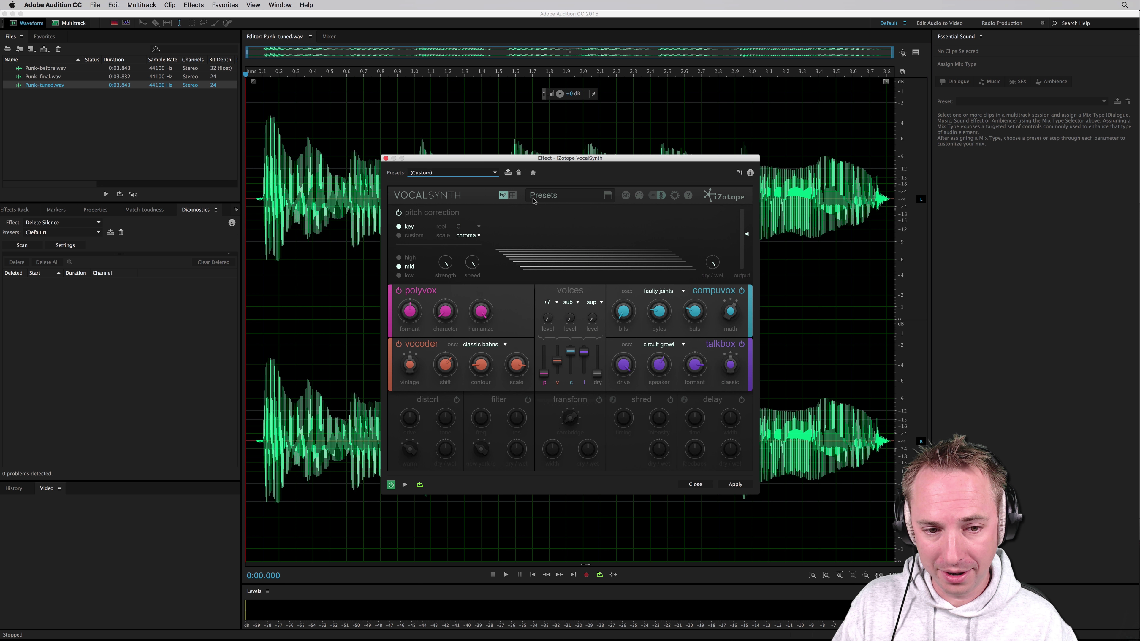
Step: Load the <Default> factory preset in VocalSynth and preview the tuned vocal with it
left_click(608, 195)
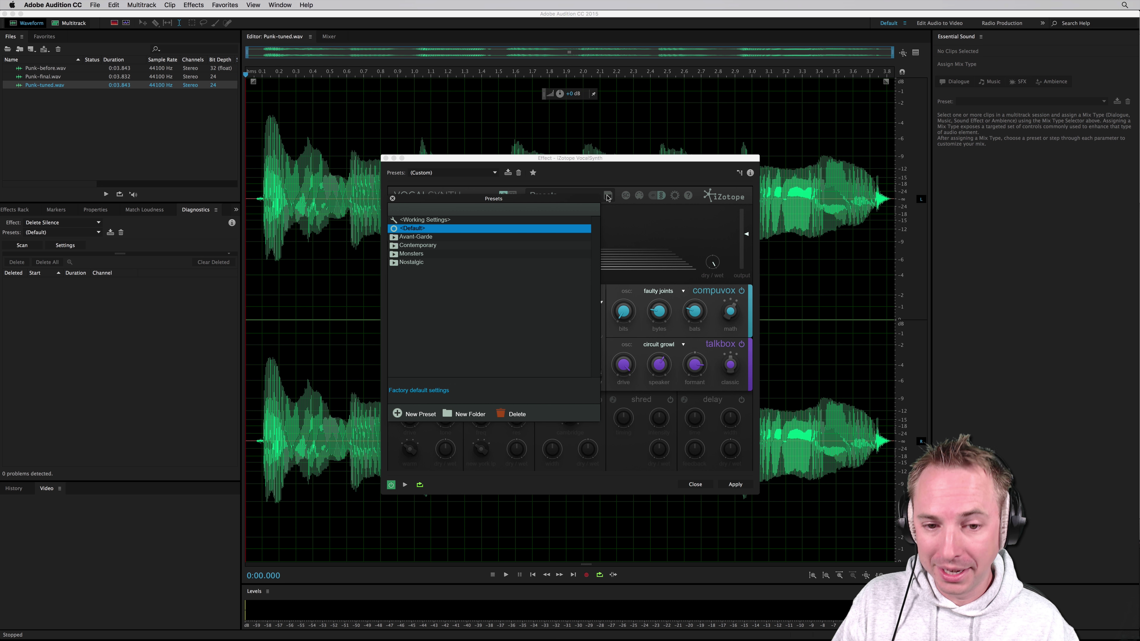
double_click(422, 228)
key("space")
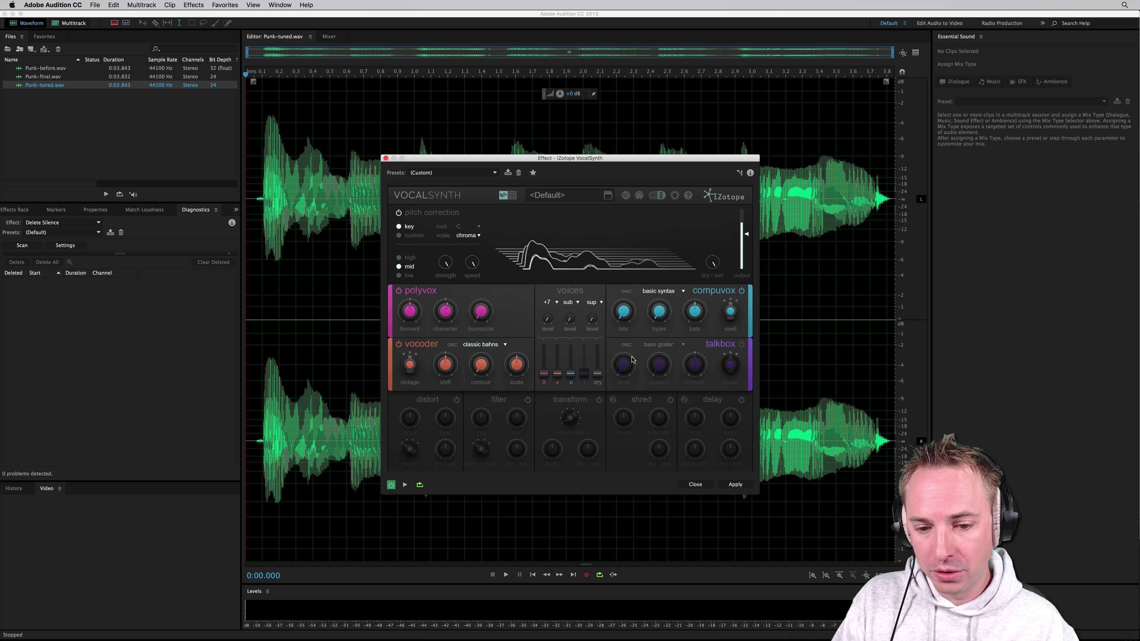
Step: Raise the compuvox level, enable the talkbox module with its level raised to match, and preview the blended robotic voice
key("space")
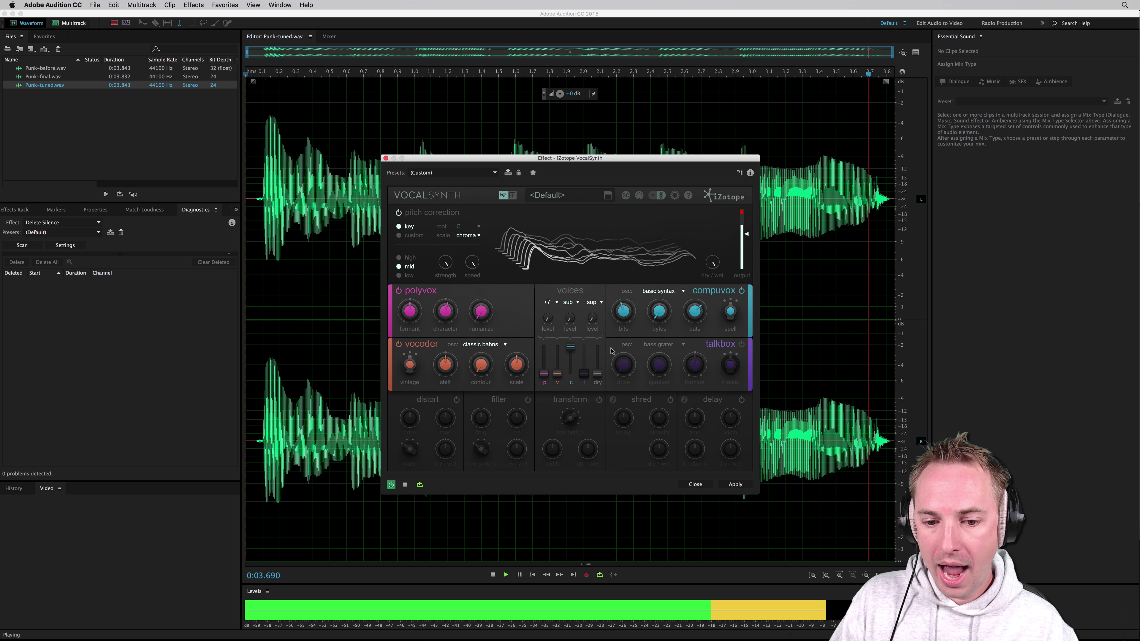
key("space")
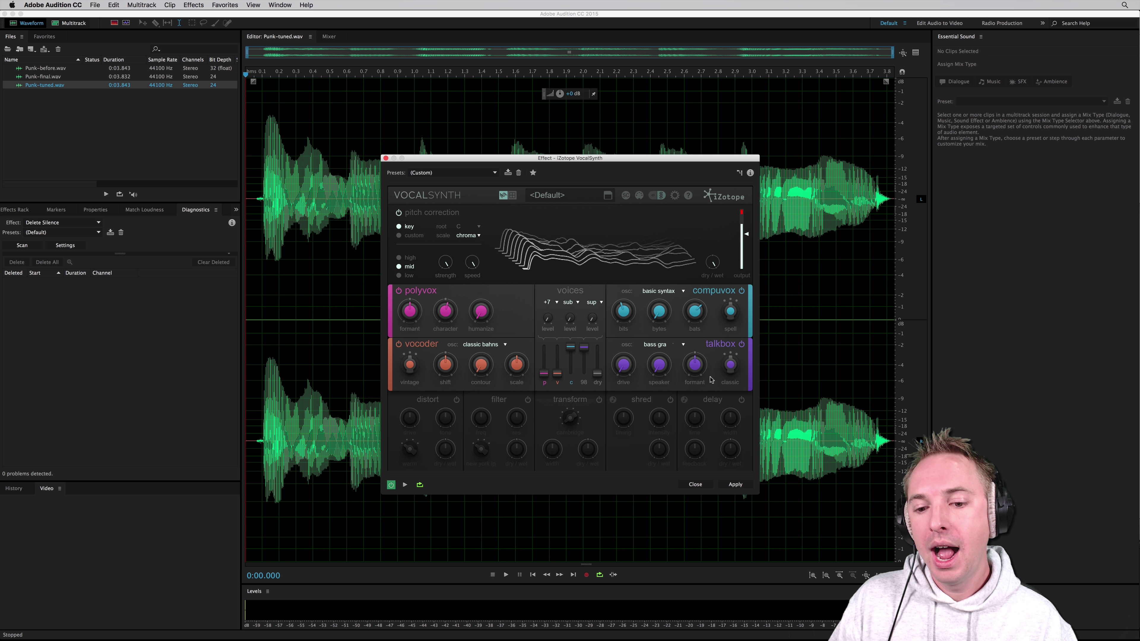
key("space")
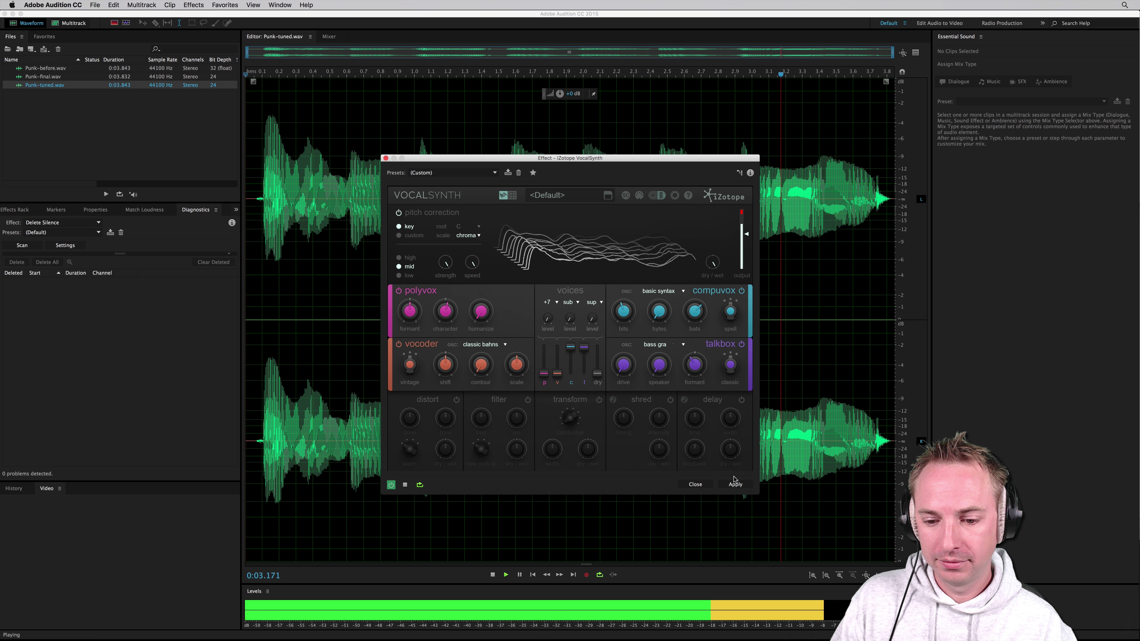
Step: Apply the VocalSynth effect to Punk-tuned.wav and play back the processed audio
left_click(736, 485)
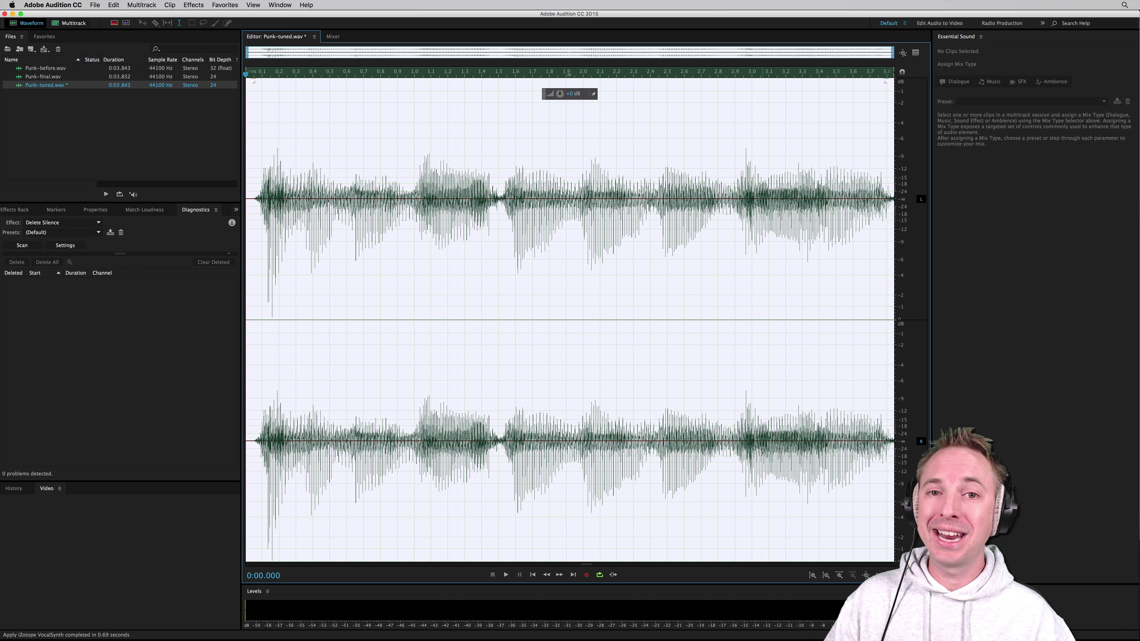
key("space")
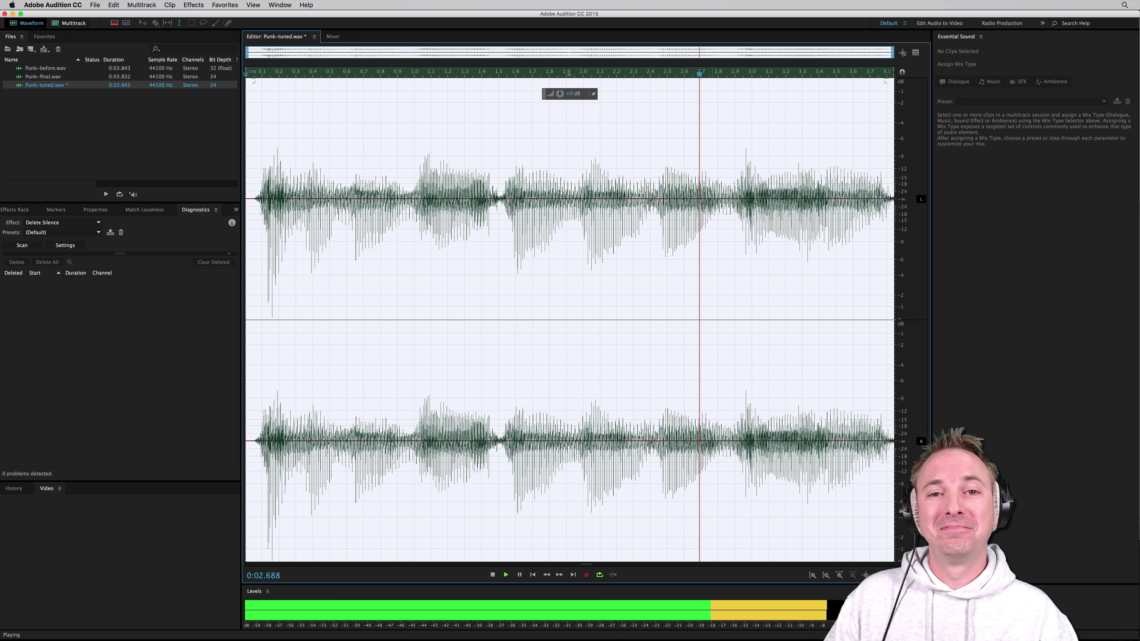
key("space")
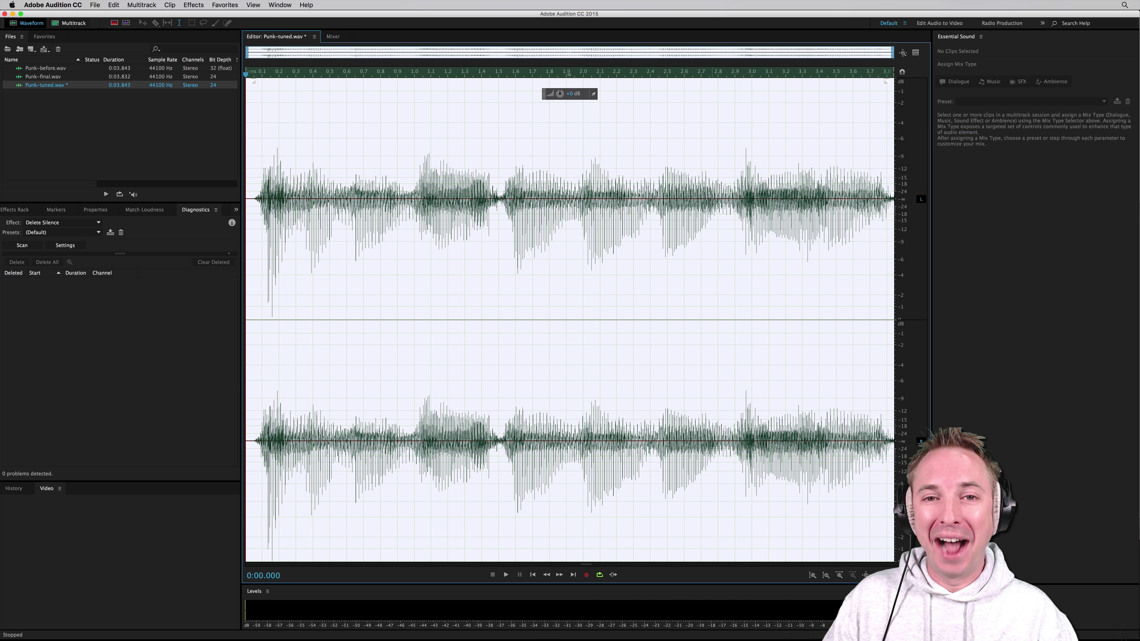